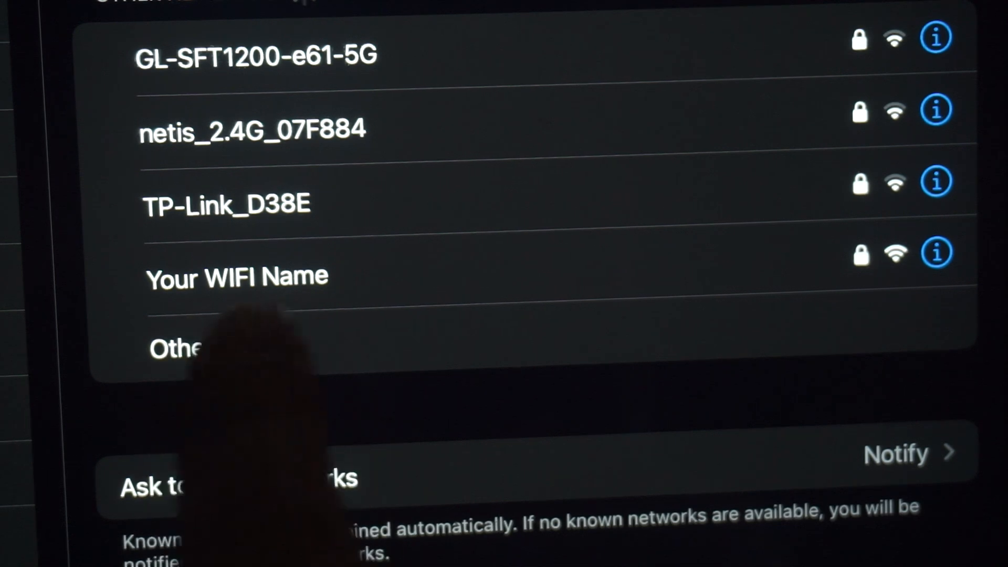
# Pick the 'Your WIFI Name' network and join it with its Wi-Fi password.
pyautogui.click(236, 278)
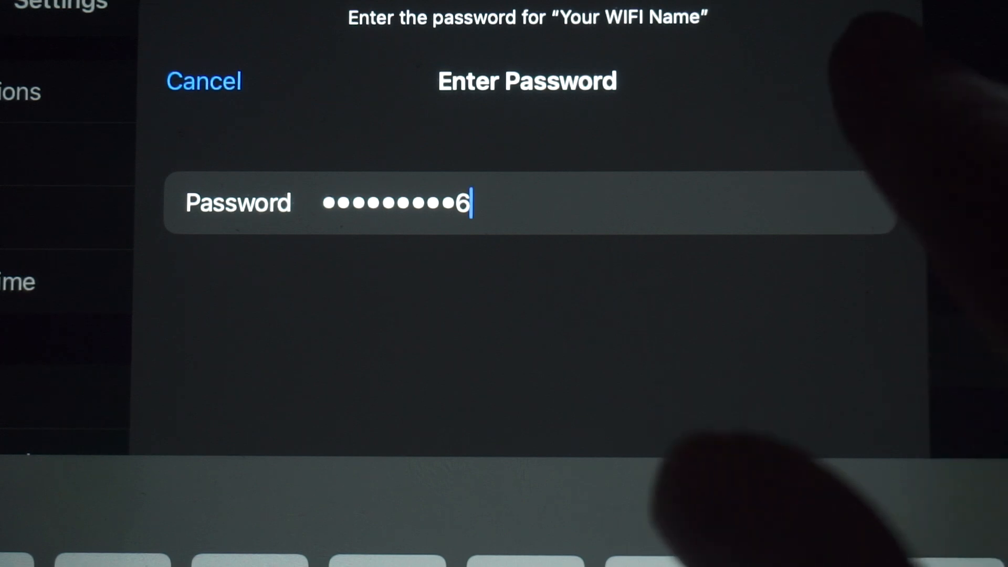
pyautogui.click(869, 80)
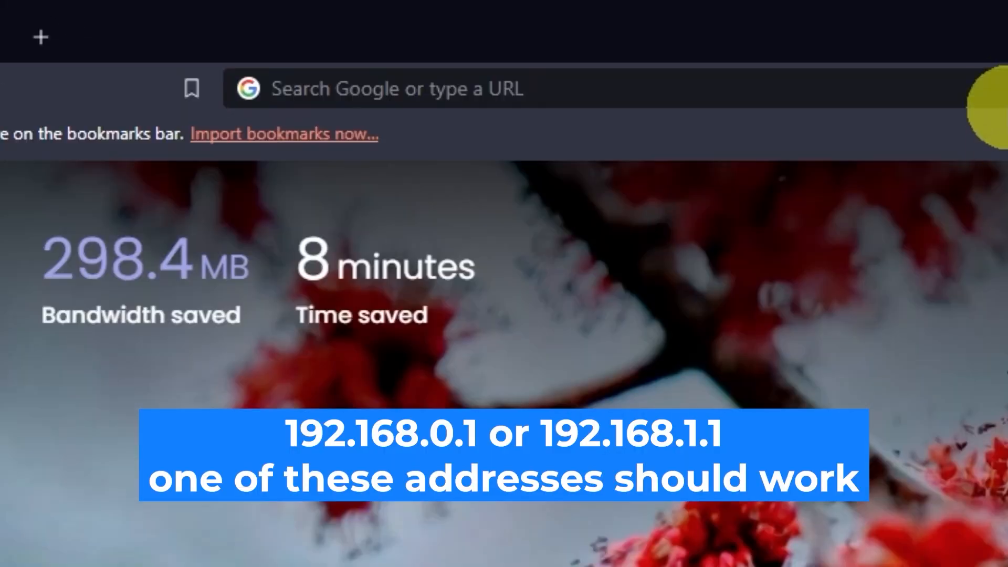
# Load the router page at 192.168.0.1 and enter username admin.
pyautogui.click(493, 34)
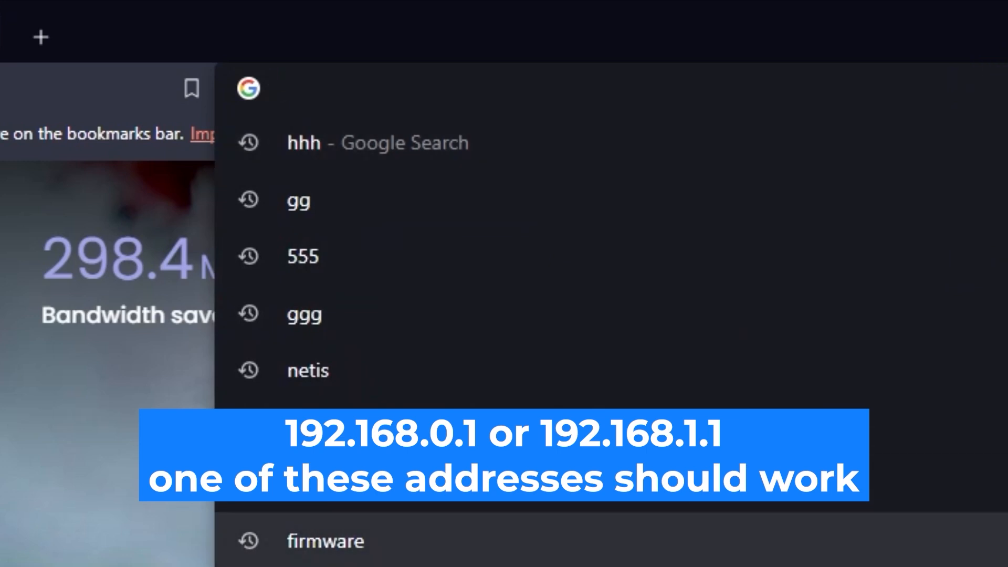
pyautogui.write('192.1')
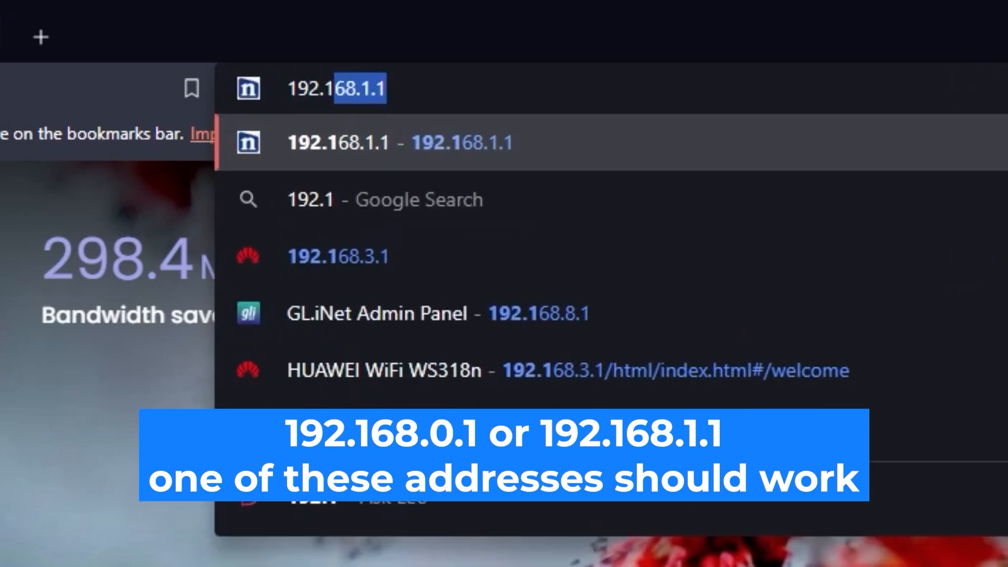
pyautogui.write('68.0.1')
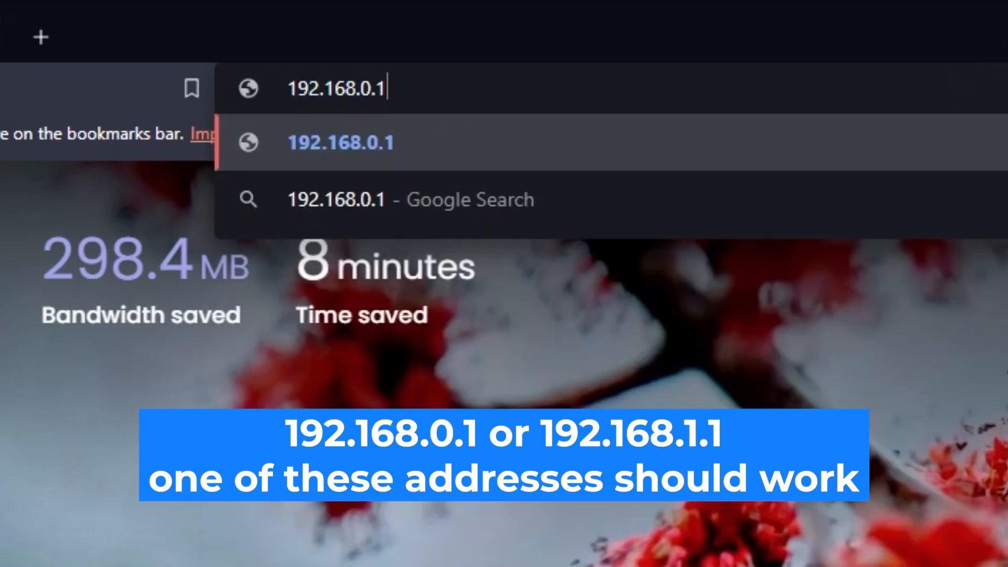
pyautogui.press('Return')
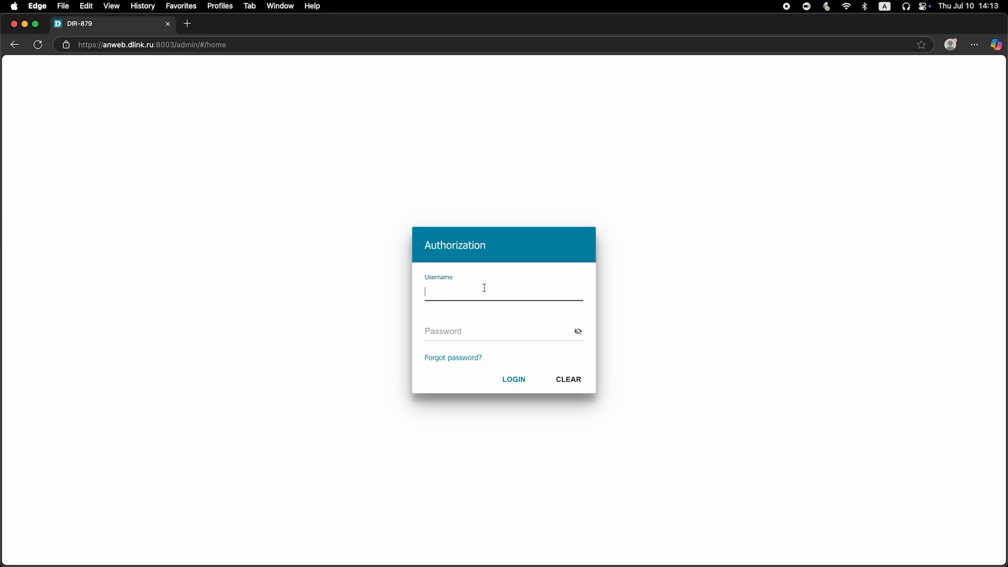
pyautogui.write('admin')
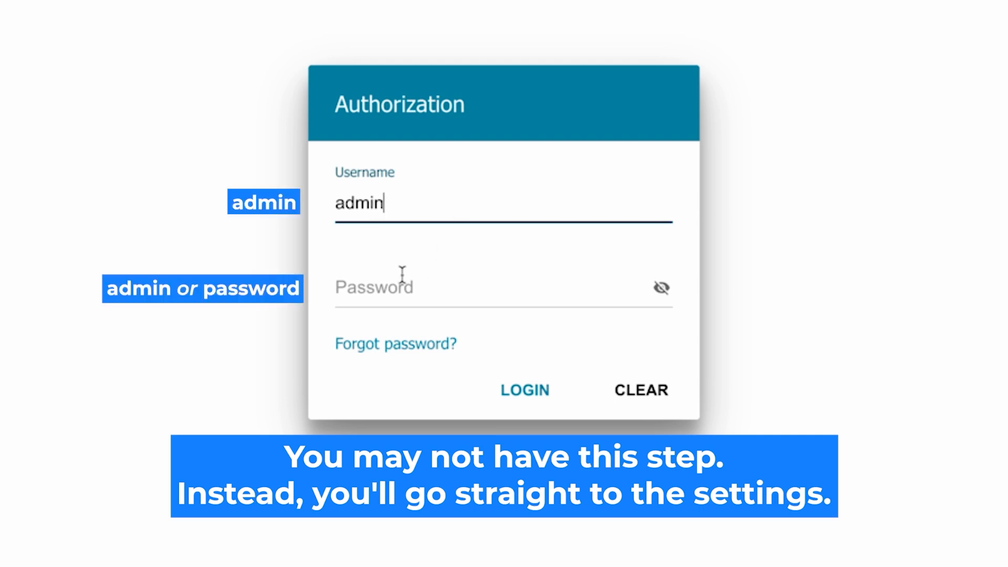
# Sign in as admin with the default password, revealing it to verify before logging in.
pyautogui.click(387, 289)
pyautogui.write('adssword')
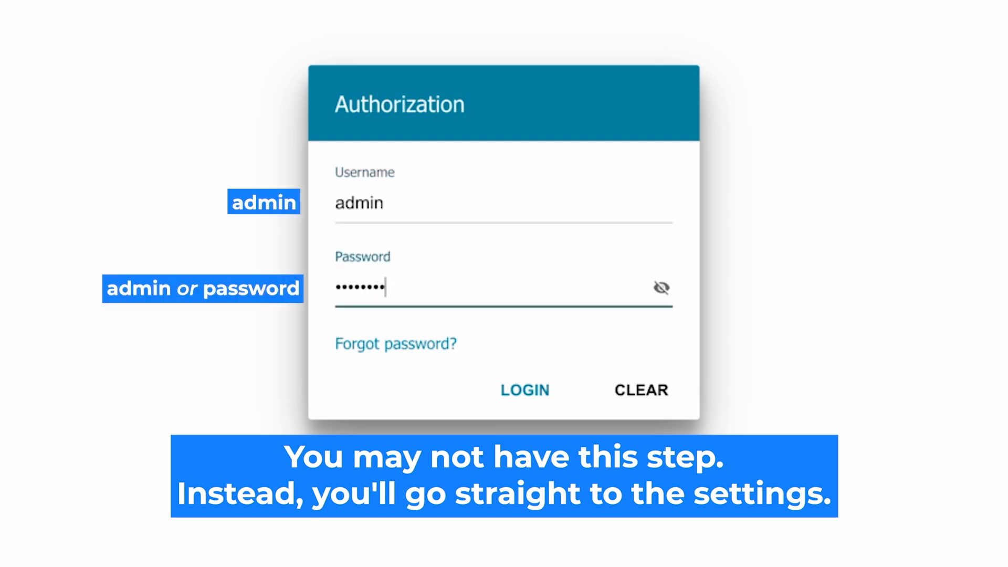
pyautogui.click(659, 287)
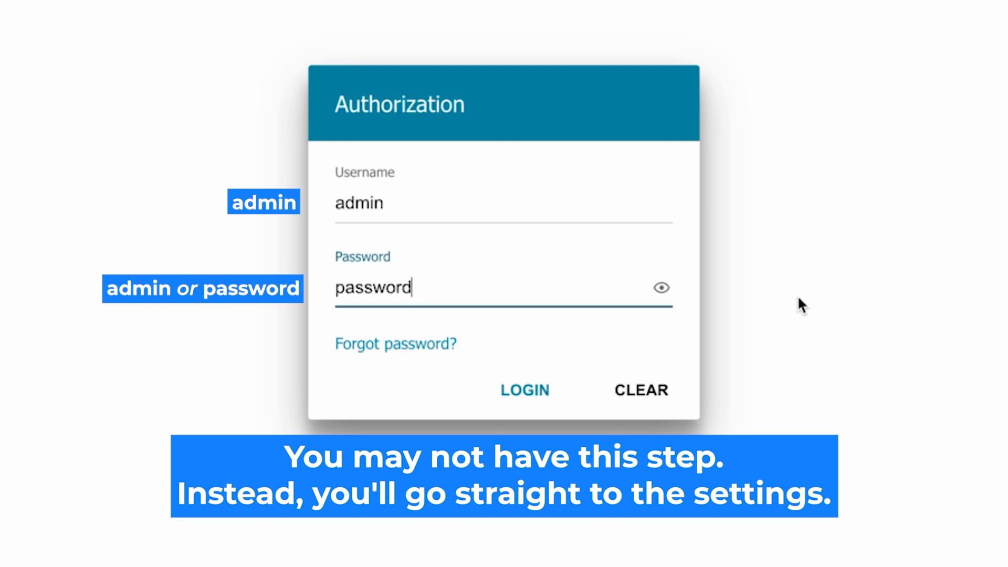
pyautogui.click(517, 389)
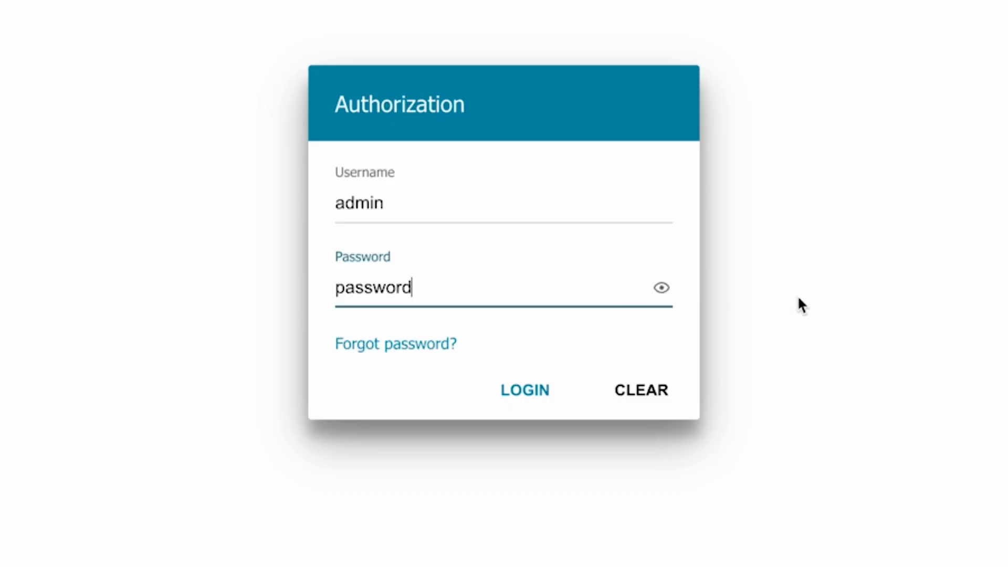
pyautogui.click(506, 389)
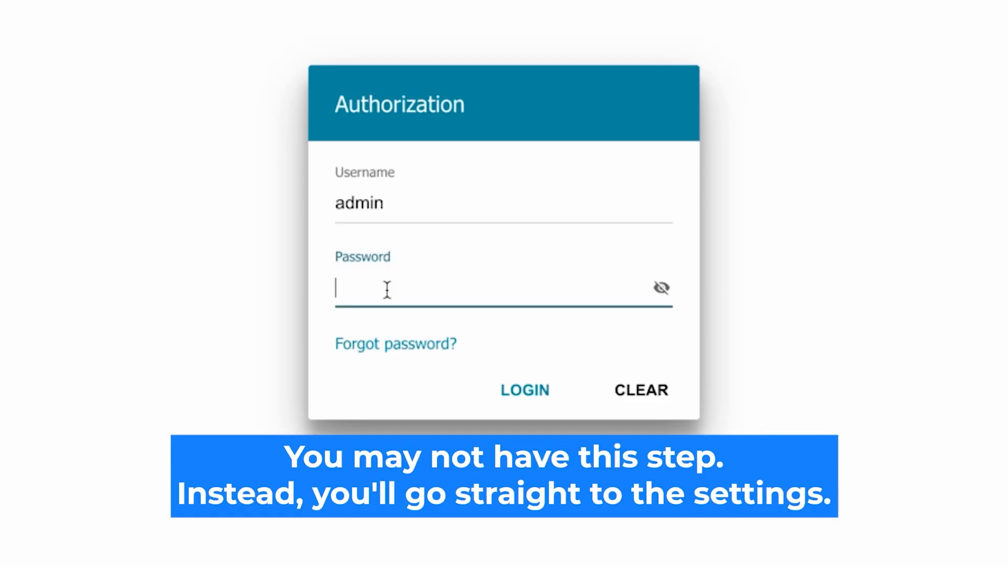
pyautogui.write('********')
pyautogui.click(660, 288)
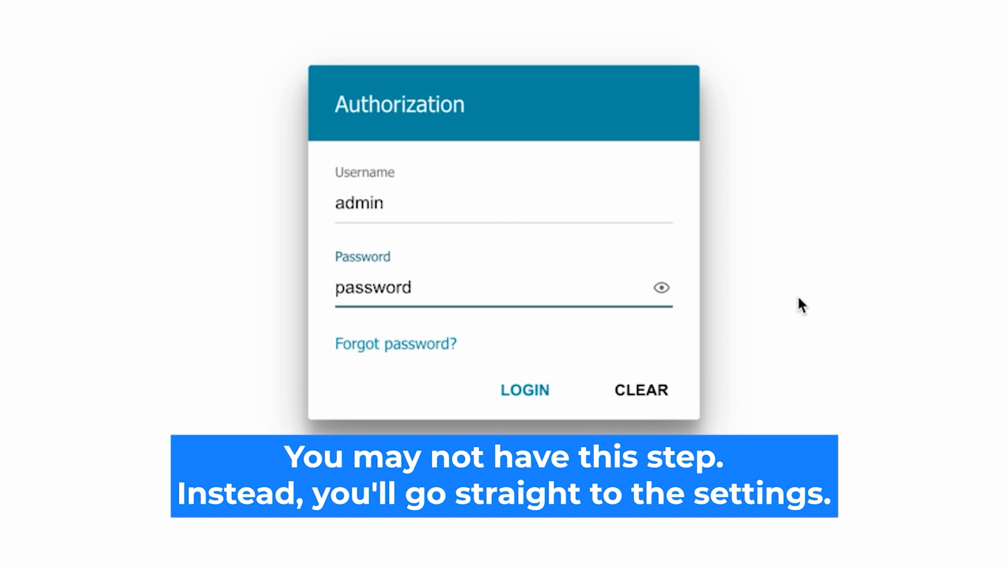
pyautogui.click(508, 388)
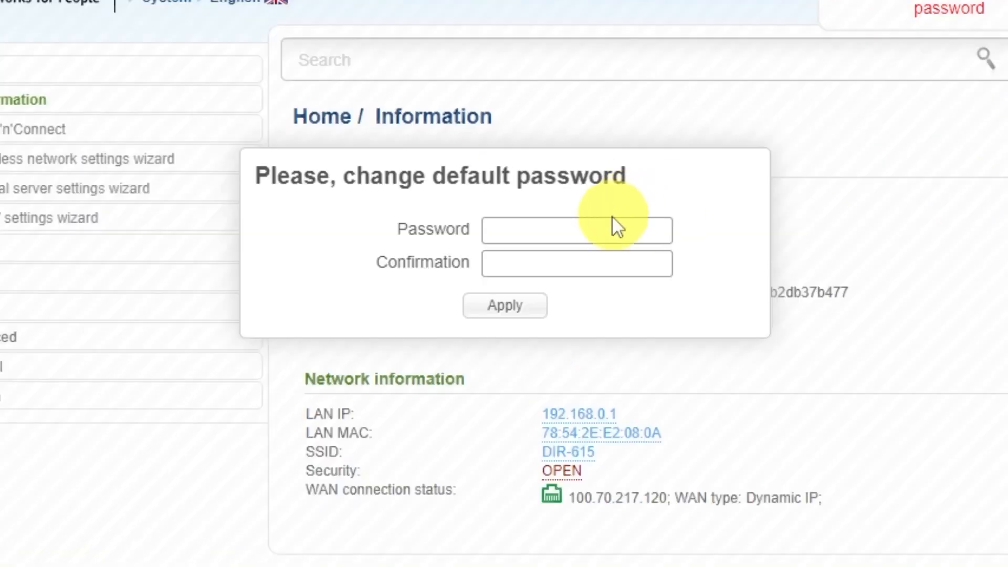
# Enter and confirm a new admin password in the change-password dialog, then apply it.
pyautogui.click(555, 186)
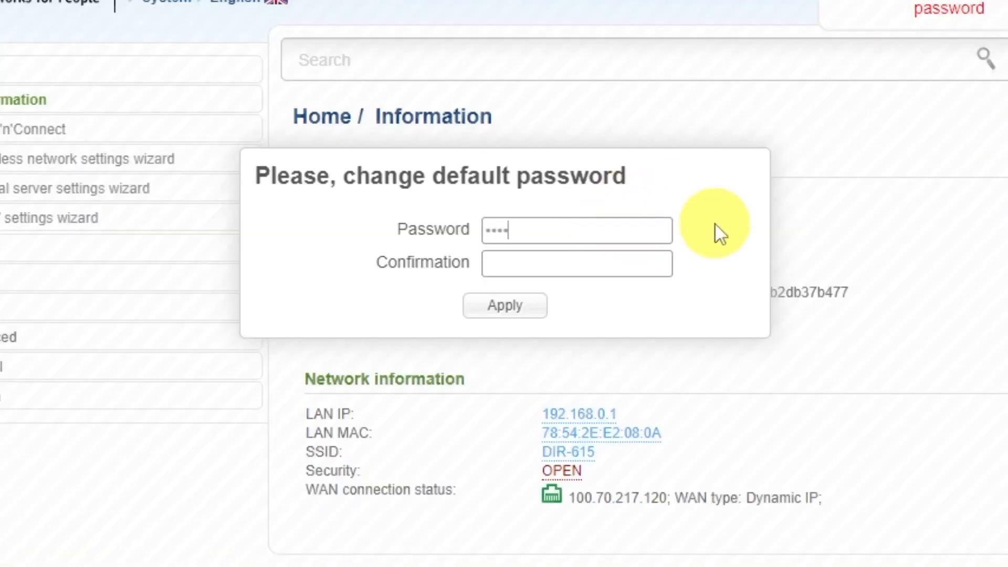
pyautogui.click(651, 258)
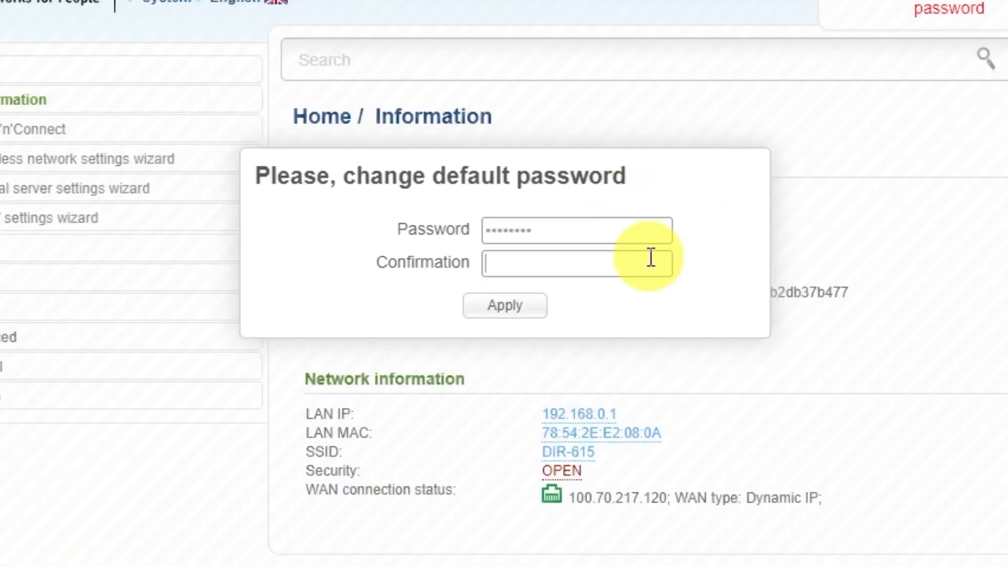
pyautogui.write('••••')
pyautogui.click(529, 306)
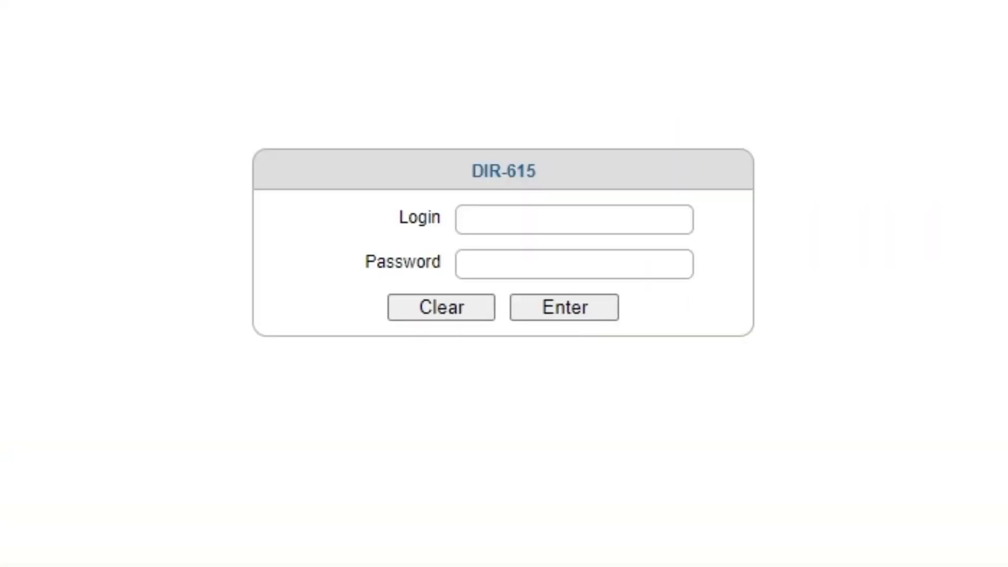
# Log in as admin with the new password and decline Brave's offer to save it.
pyautogui.click(540, 219)
pyautogui.write('admin')
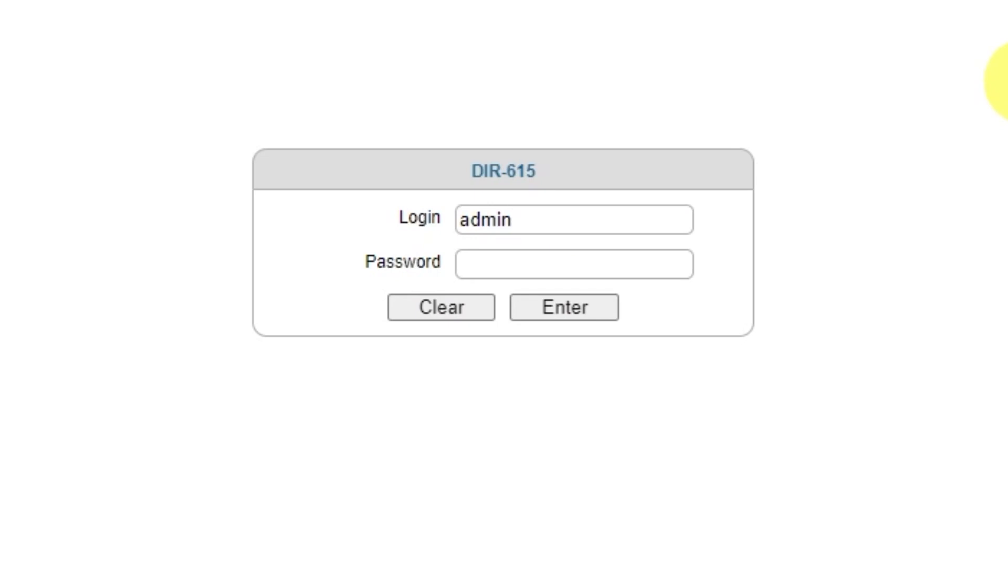
pyautogui.click(623, 265)
pyautogui.write('••••••••')
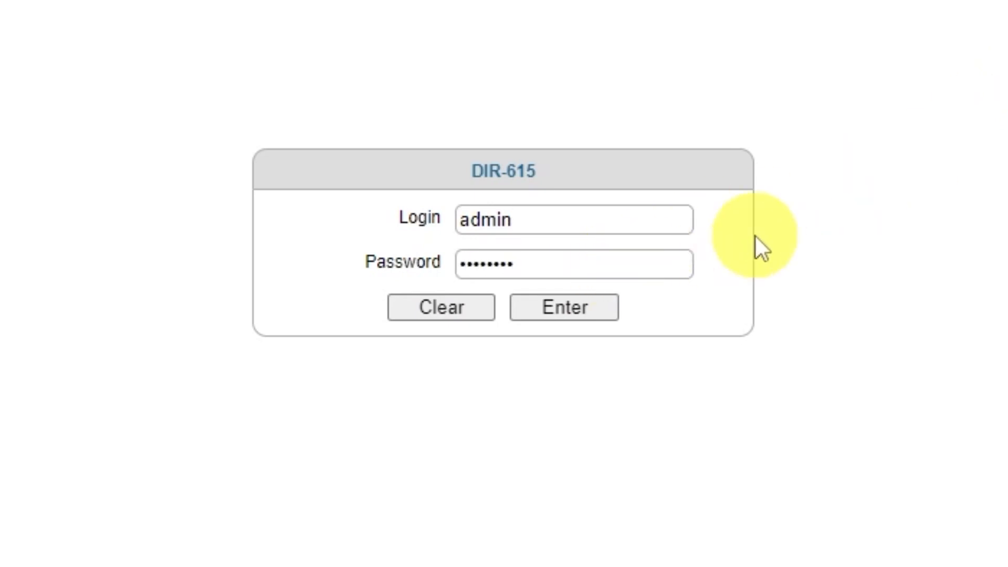
pyautogui.click(554, 315)
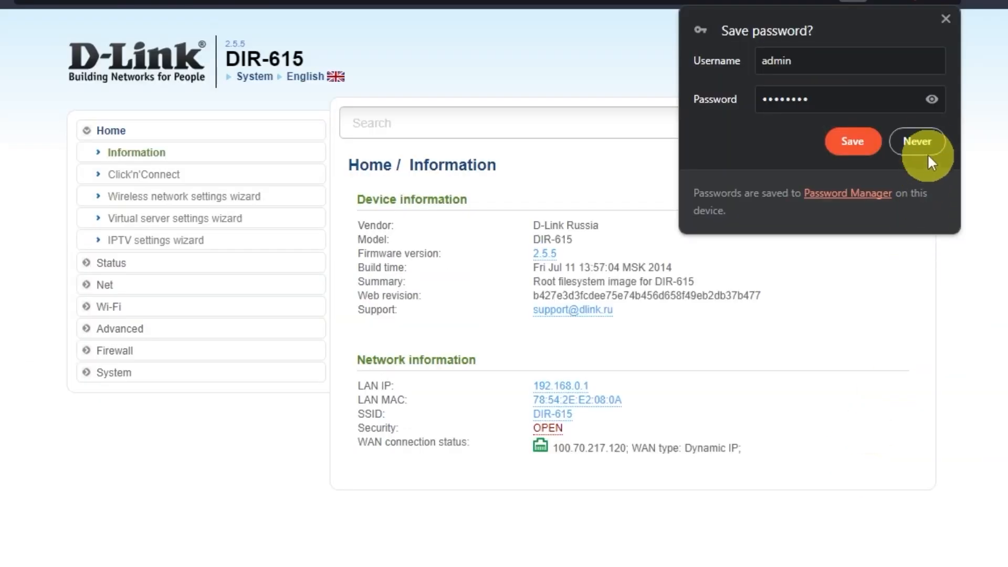
pyautogui.click(918, 140)
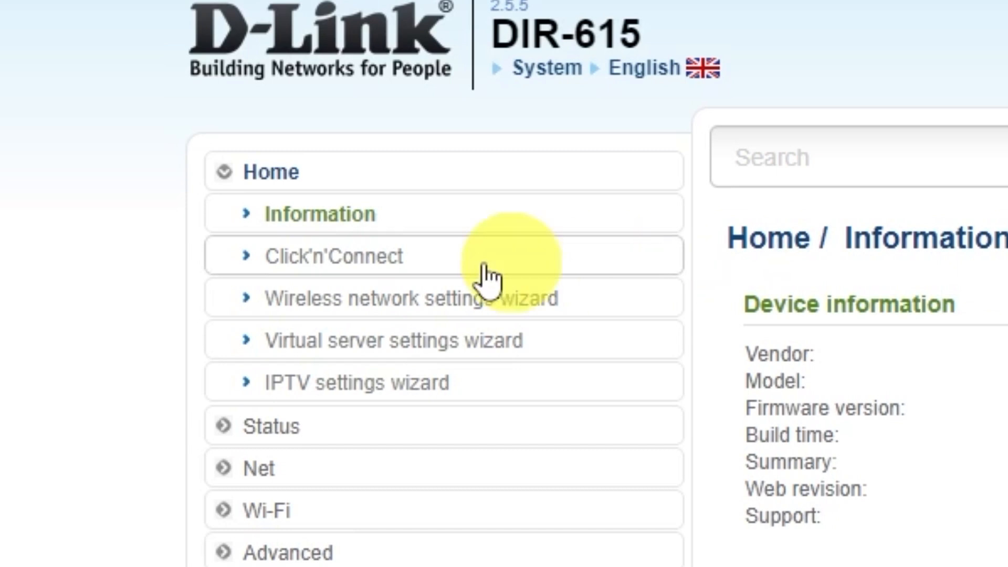
# Start the Click'n'Connect wizard and pass the cable connection step.
pyautogui.click(386, 267)
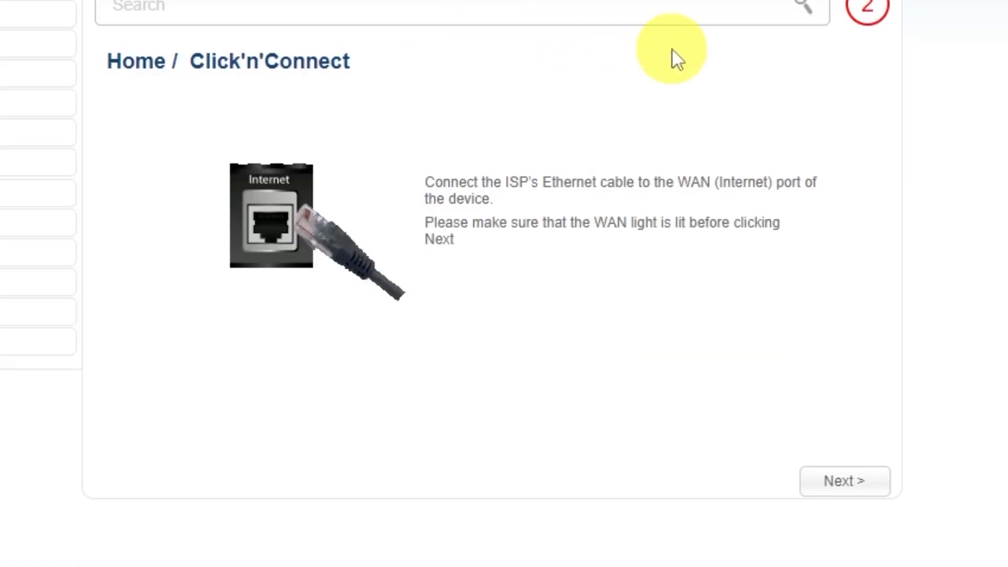
pyautogui.click(843, 482)
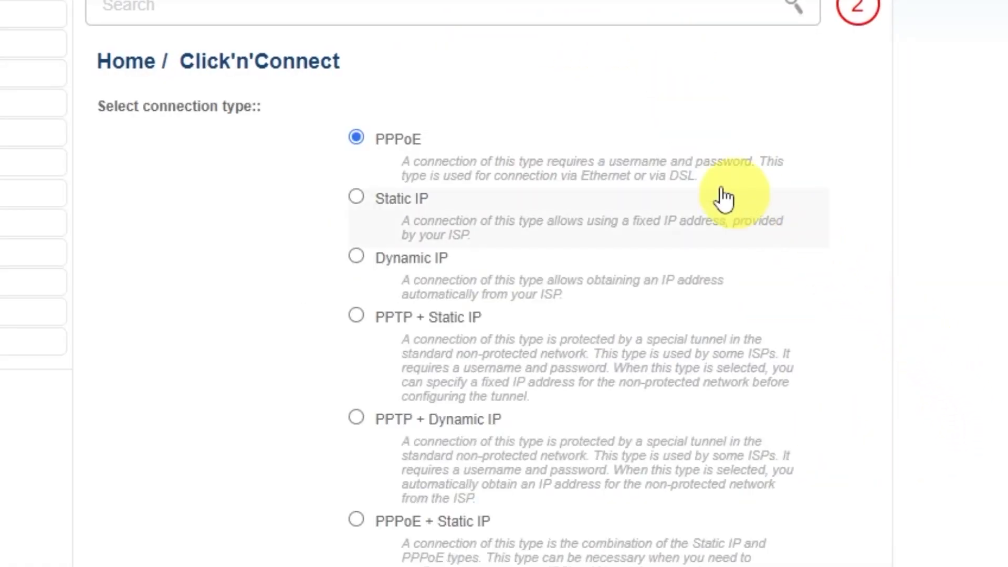
pyautogui.scroll(-4, 368, 316)
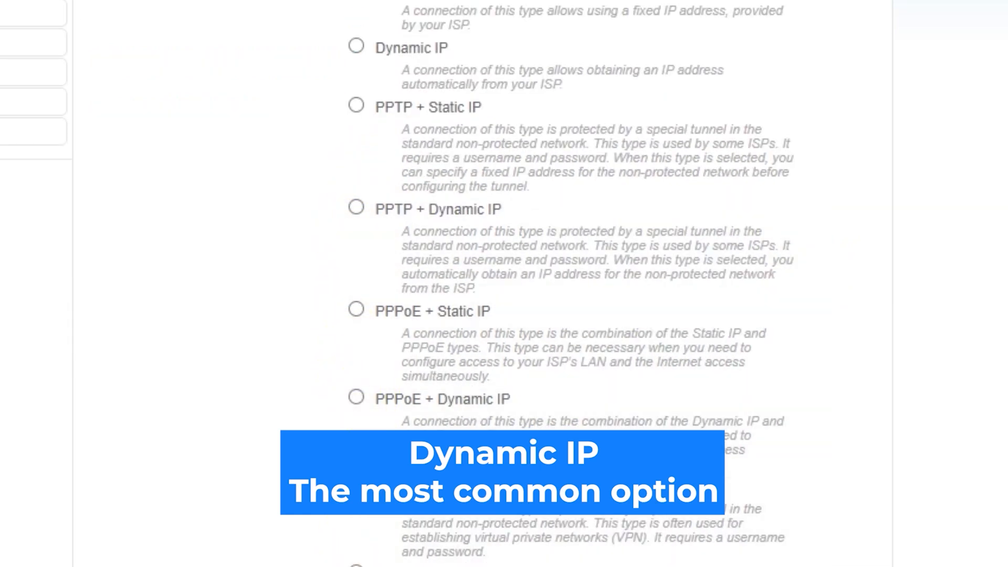
pyautogui.scroll(4, 504, 284)
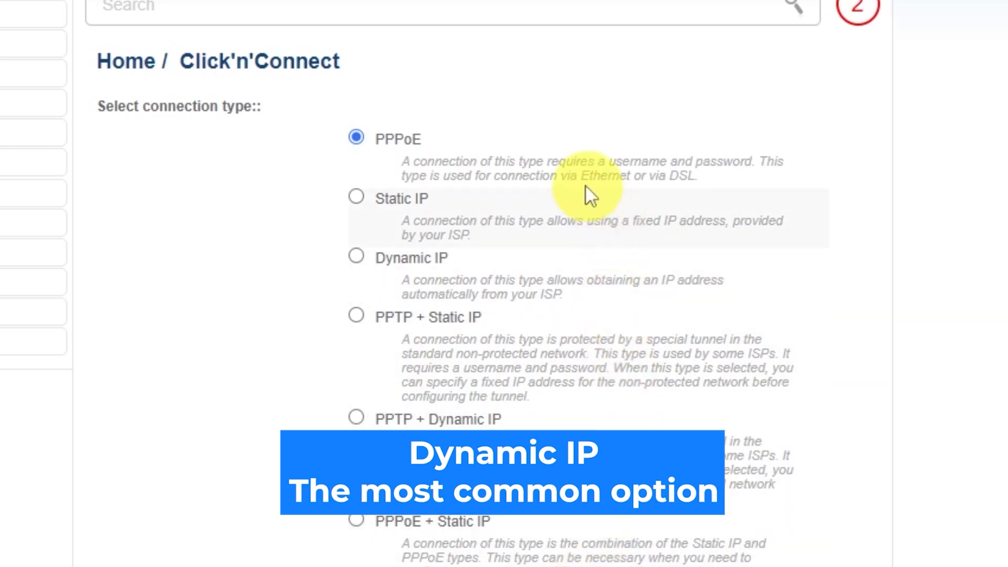
# Choose Dynamic IP as the connection type and continue to its connection settings.
pyautogui.click(357, 256)
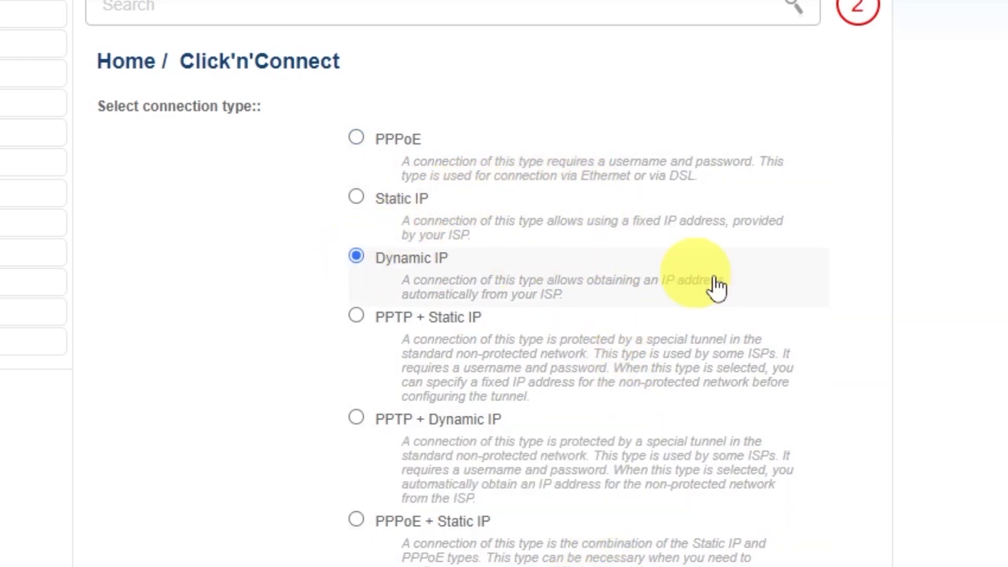
pyautogui.scroll(-2, 893, 346)
pyautogui.scroll(-8, 889, 347)
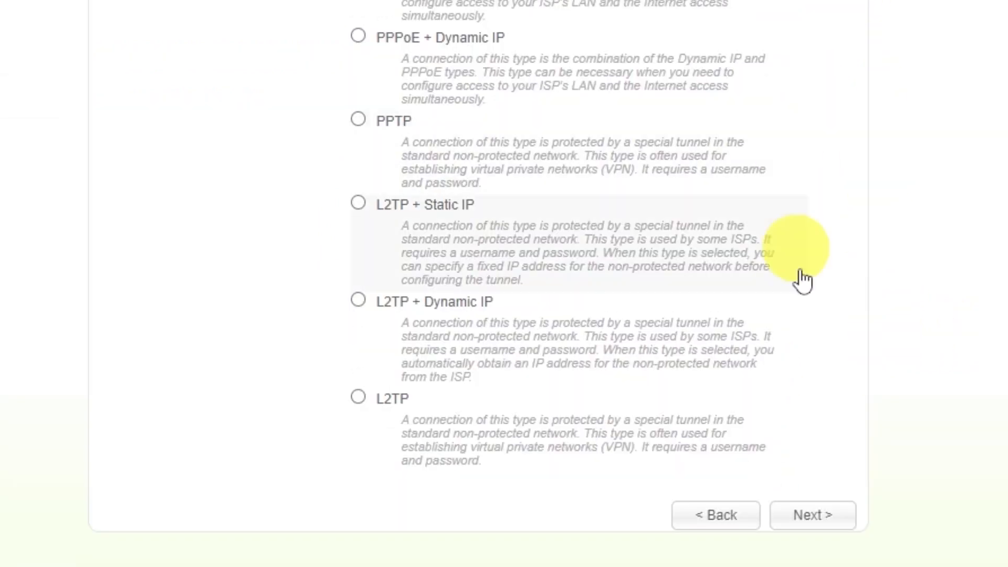
pyautogui.scroll(-7, 808, 520)
pyautogui.click(822, 115)
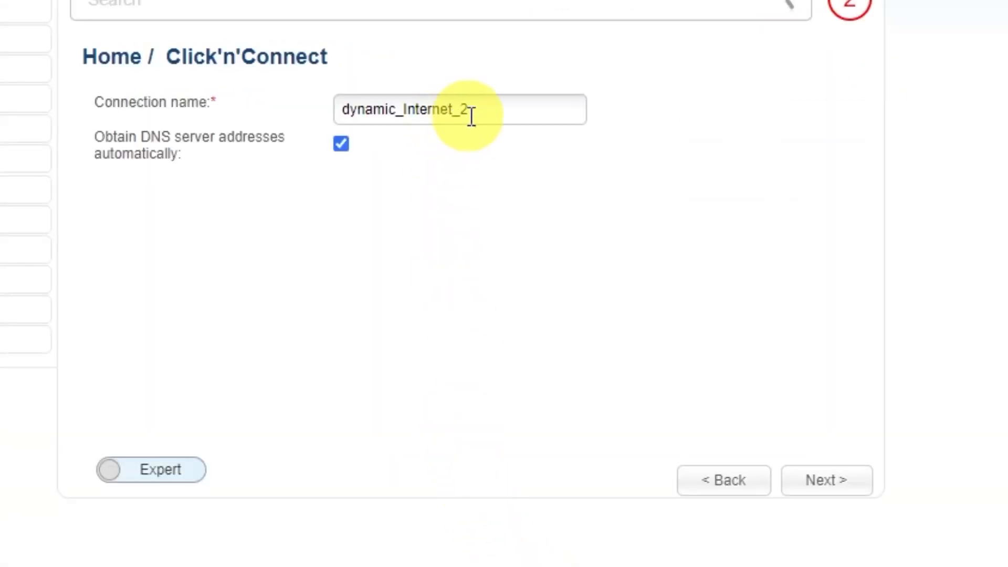
pyautogui.moveTo(493, 110); pyautogui.dragTo(340, 110)
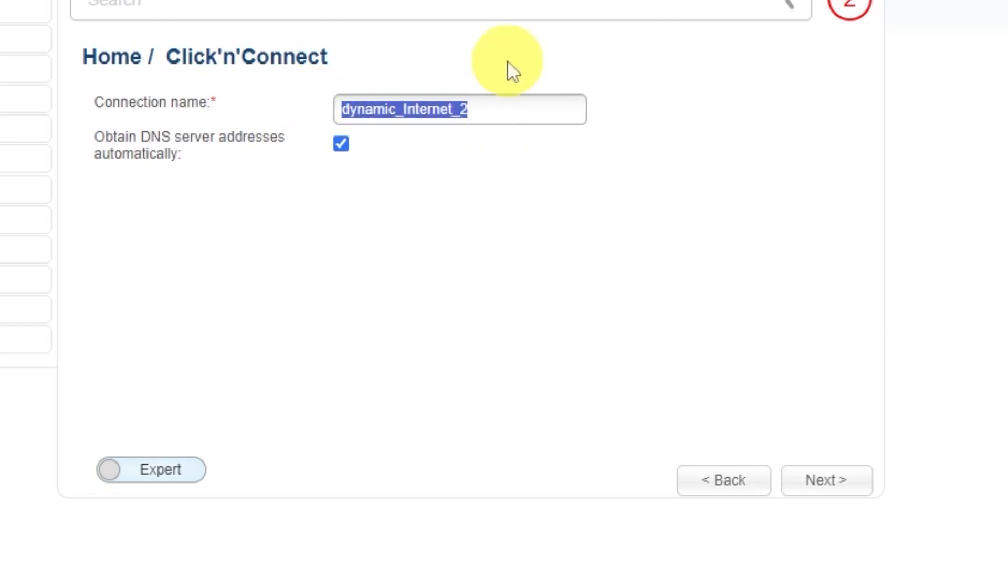
# Rename the connection to 'd-link wifi' and proceed to the settings summary.
pyautogui.write('d-')
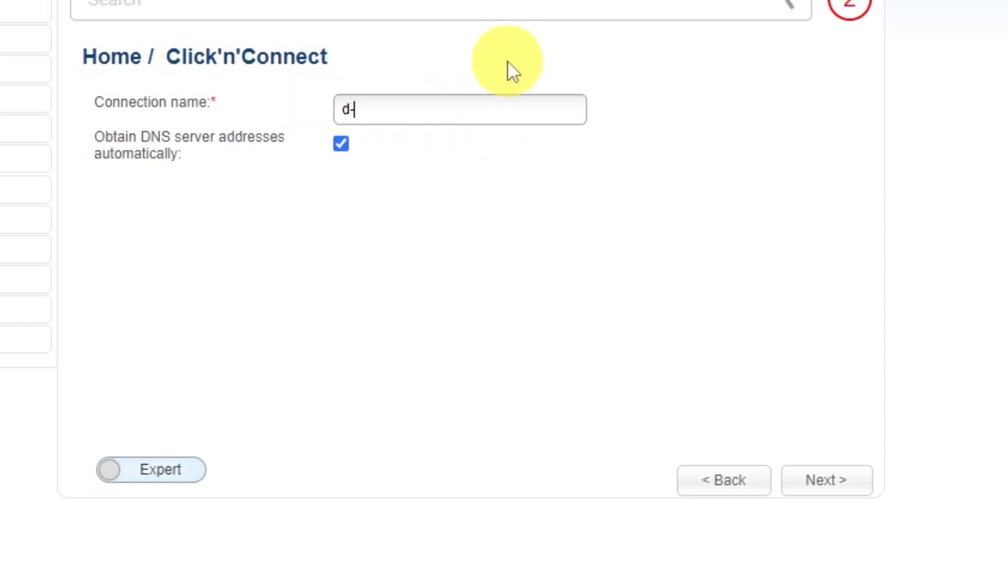
pyautogui.write('link wifi')
pyautogui.click(829, 481)
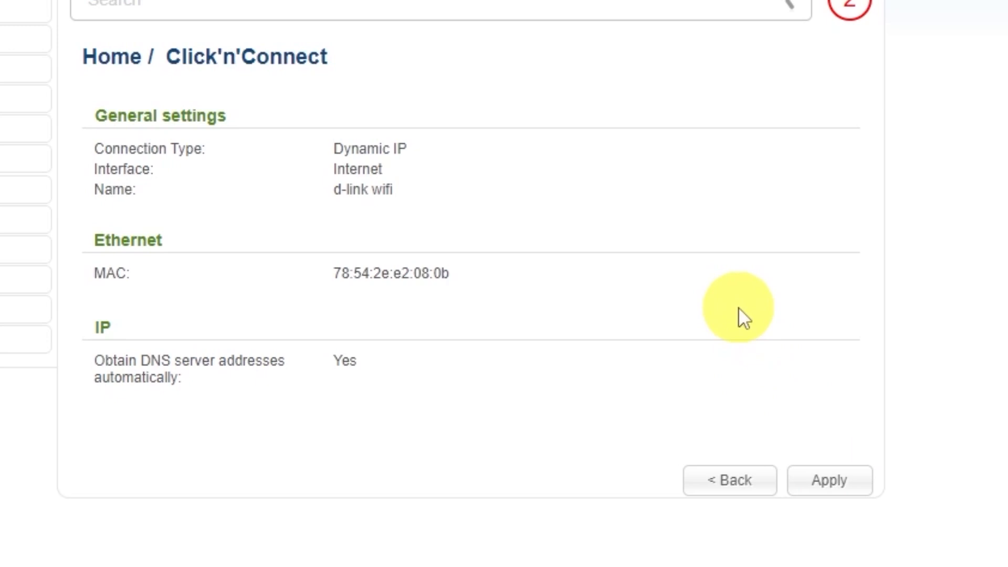
# Apply the Dynamic IP connection, confirm it, and dismiss the successful-connection alert.
pyautogui.click(831, 480)
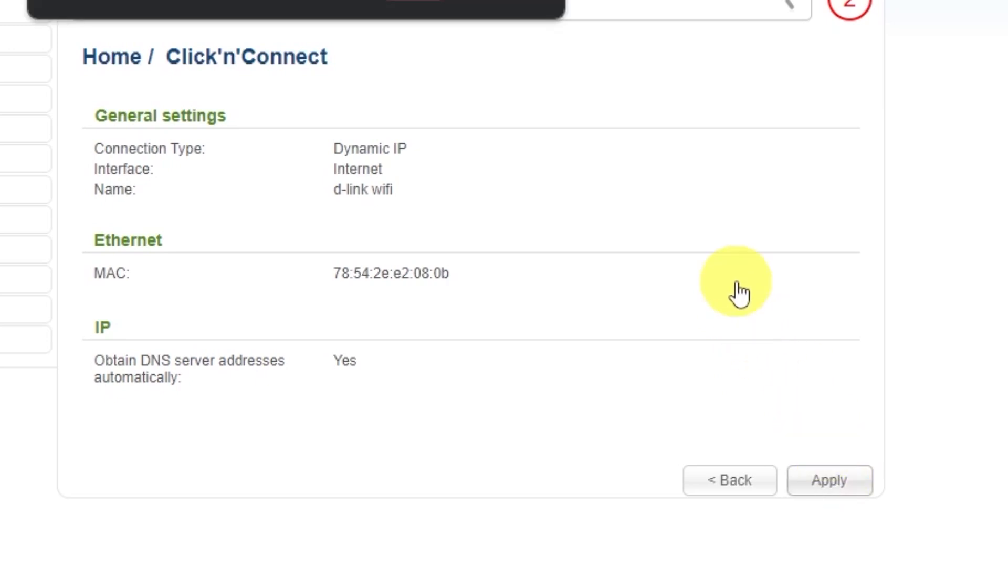
pyautogui.click(413, 0)
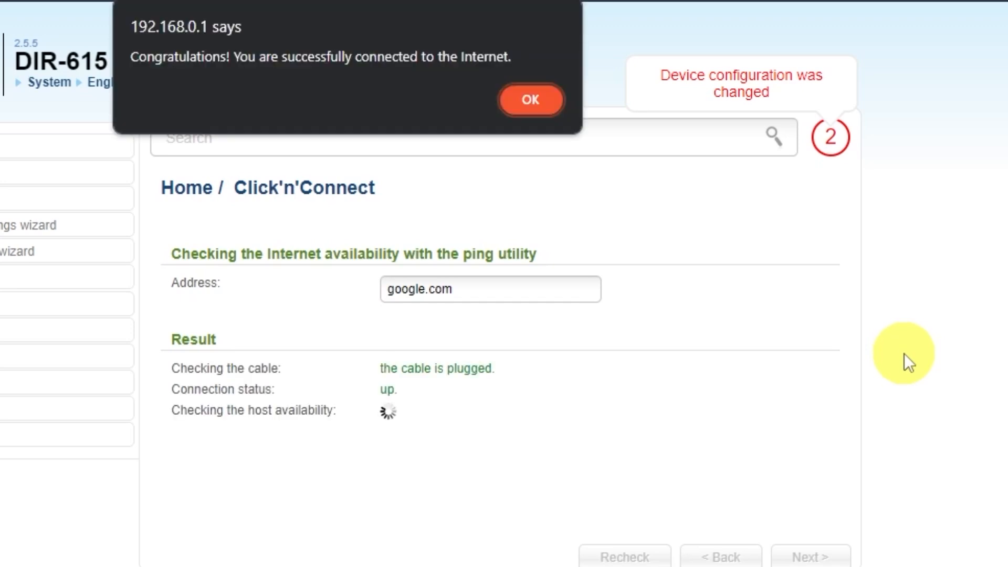
pyautogui.click(528, 102)
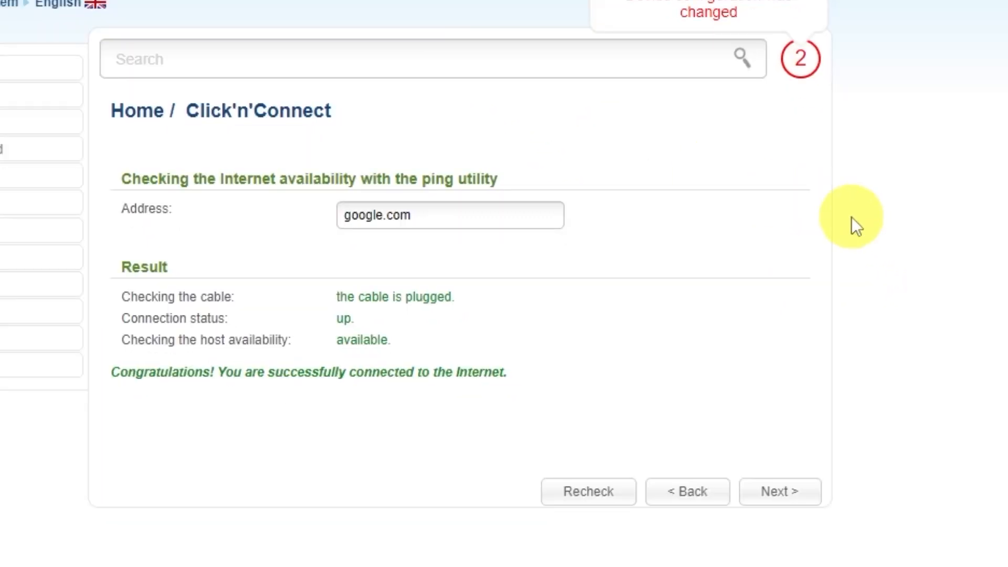
pyautogui.click(794, 500)
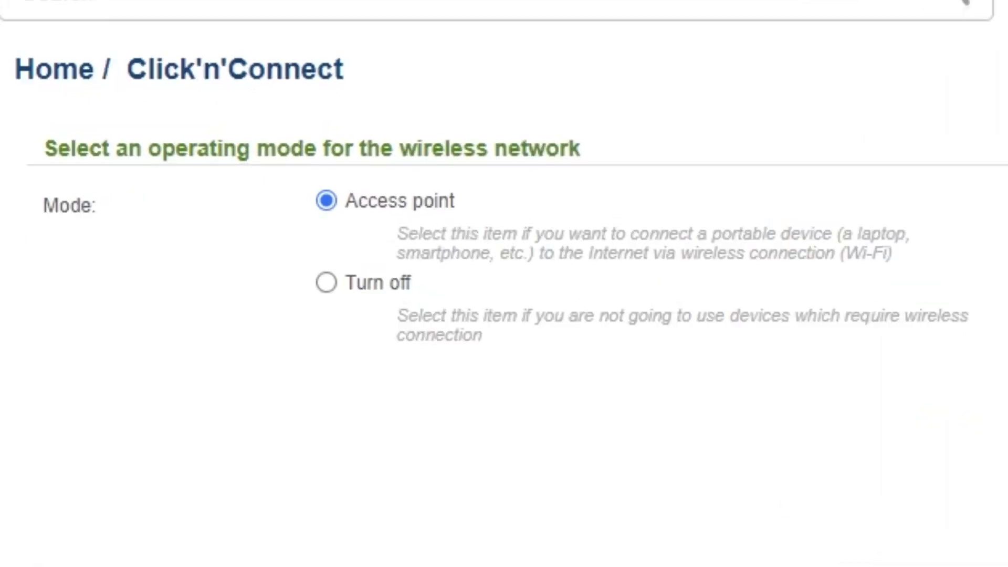
# Keep Access point mode and the network name DIR-615.
pyautogui.click(796, 487)
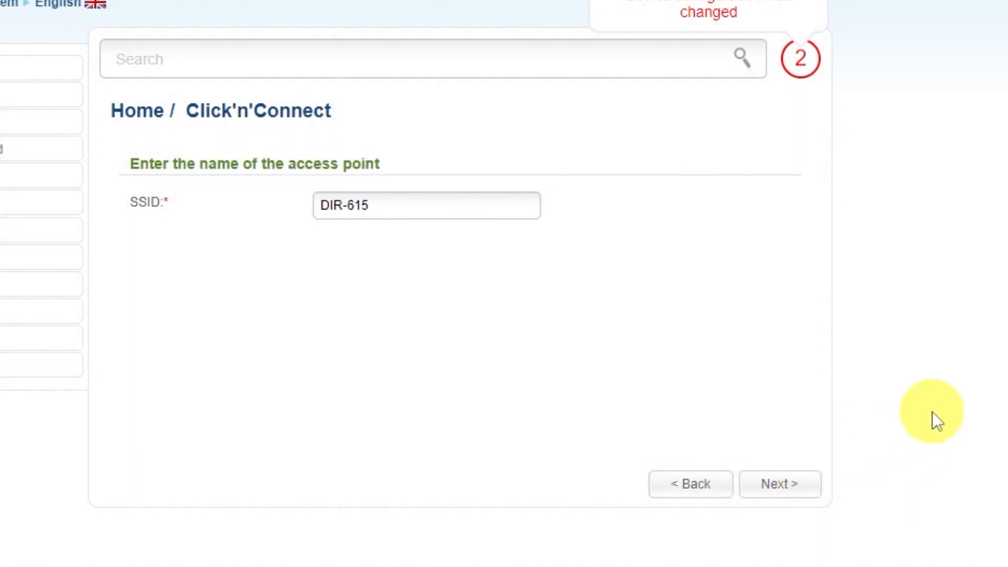
pyautogui.click(427, 204)
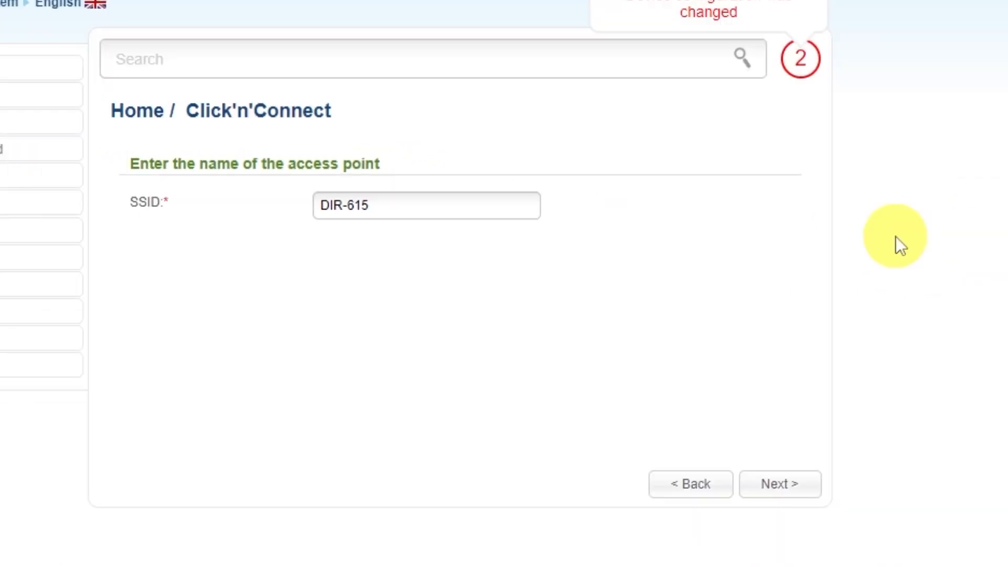
pyautogui.click(778, 486)
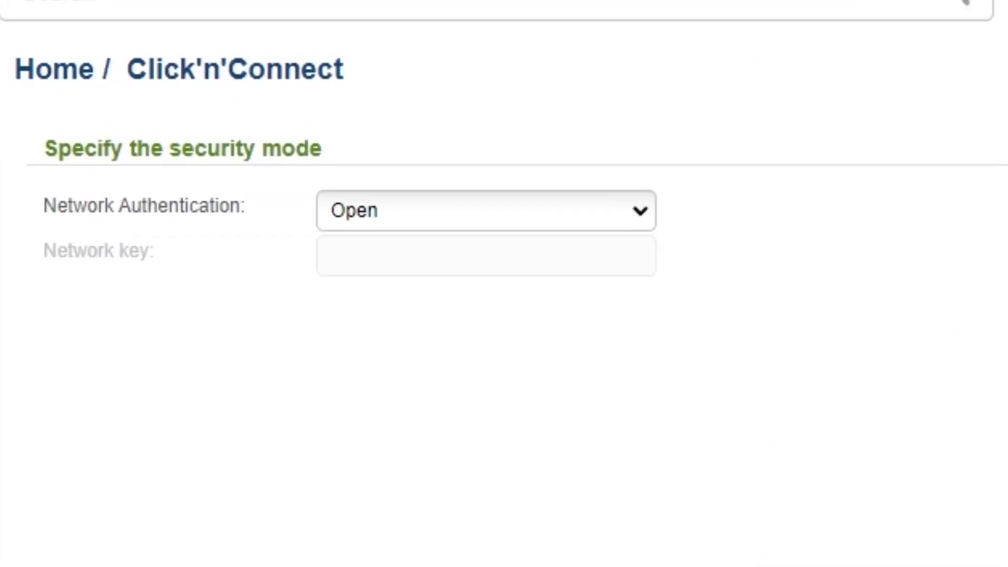
# Set Network Authentication to Protected with a network key and apply the wireless settings.
pyautogui.click(636, 215)
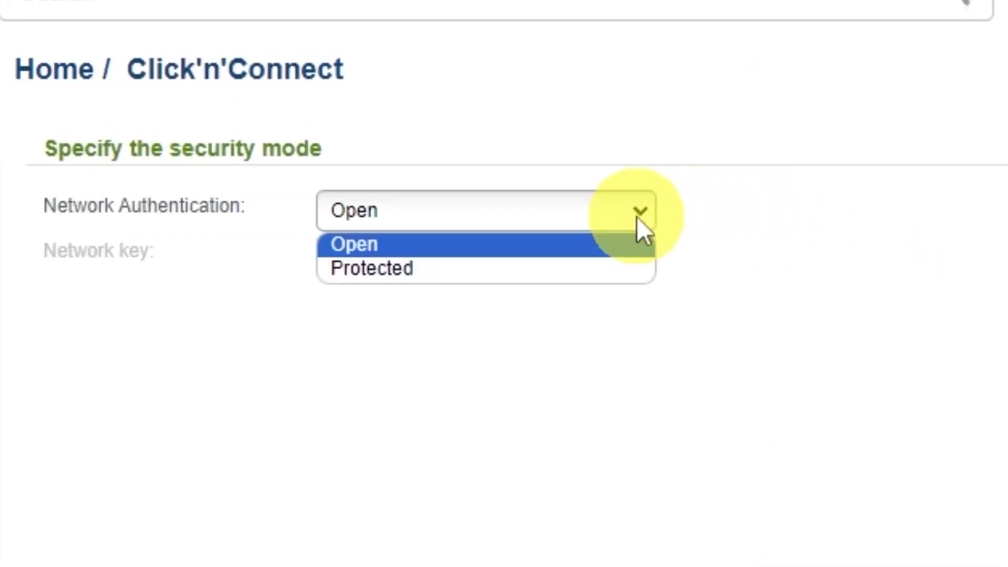
pyautogui.click(362, 270)
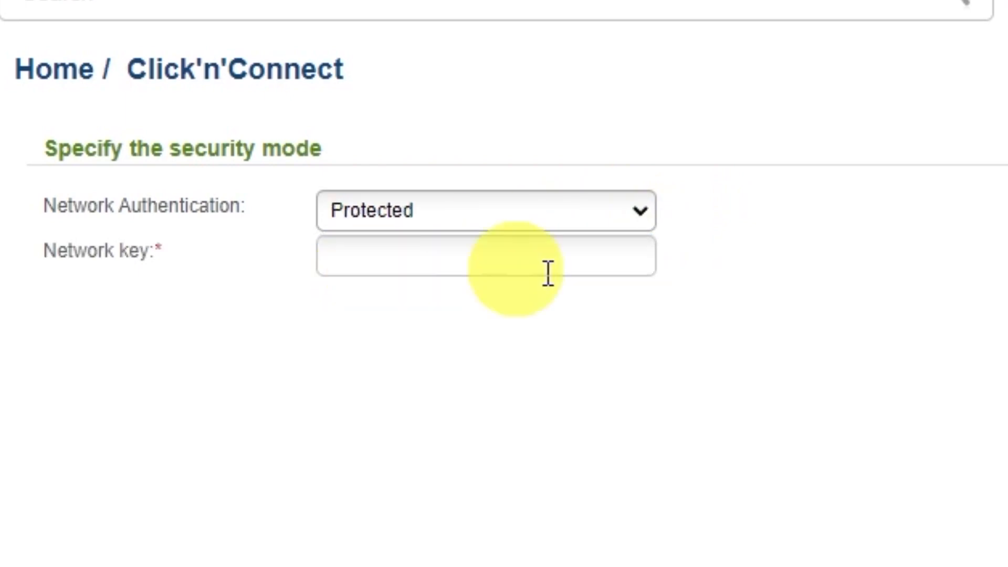
pyautogui.click(544, 254)
pyautogui.write('123456789')
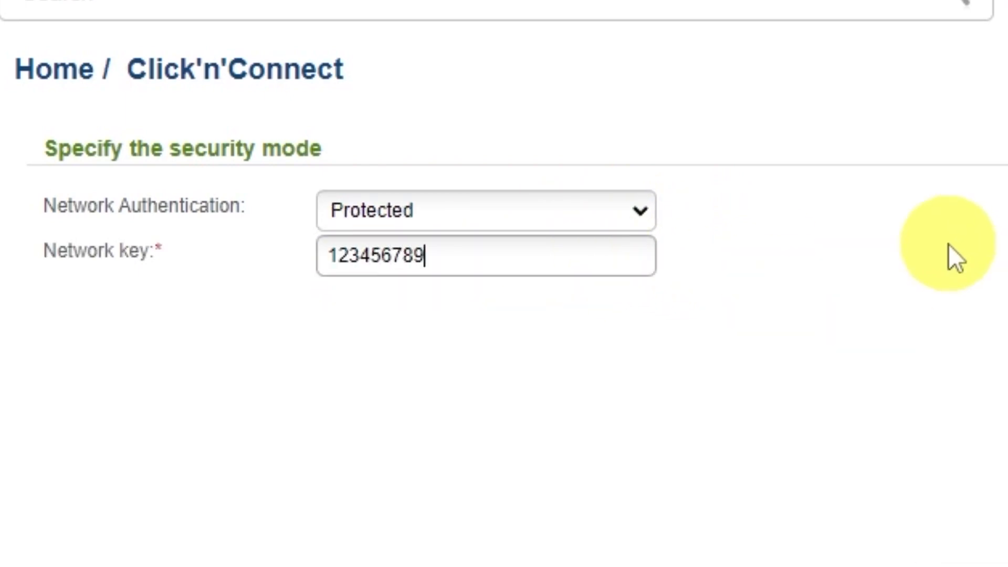
pyautogui.click(787, 481)
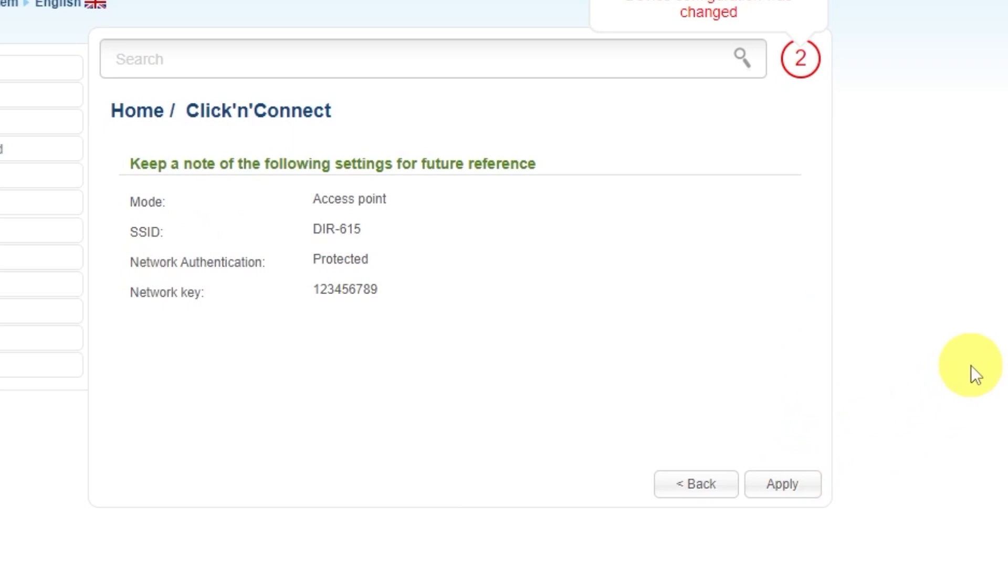
pyautogui.click(811, 475)
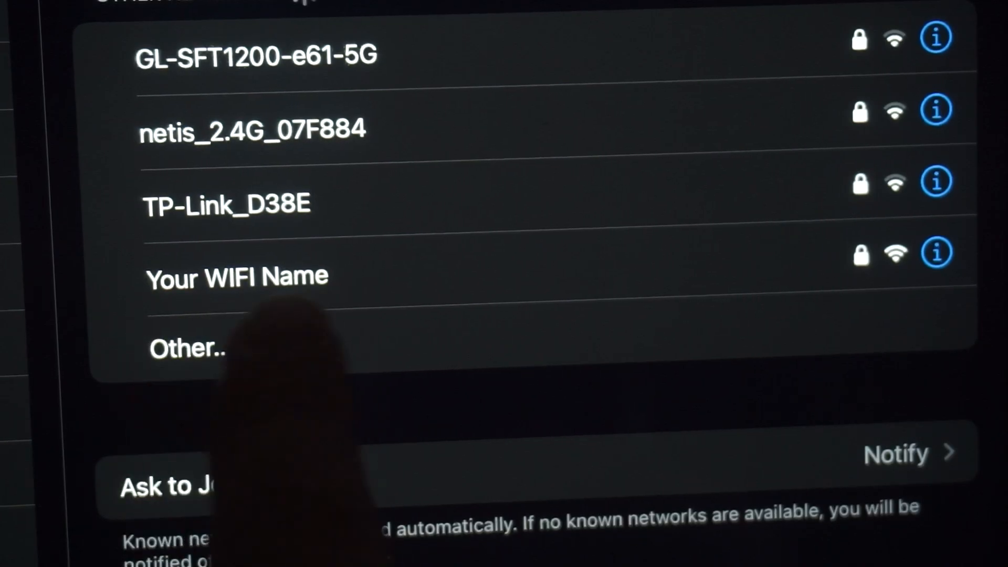
# Tap 'Your WIFI Name' in the iPhone's Wi-Fi list to connect.
pyautogui.click(252, 284)
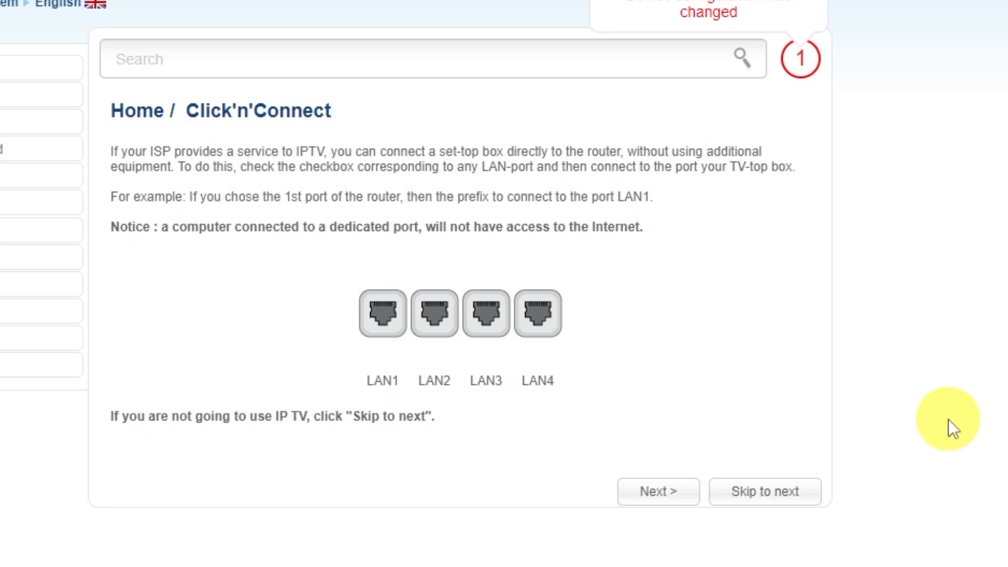
# Skip the IPTV step, apply the Click'n'Connect settings and acknowledge the 'Setup is complete!' alert.
pyautogui.click(765, 489)
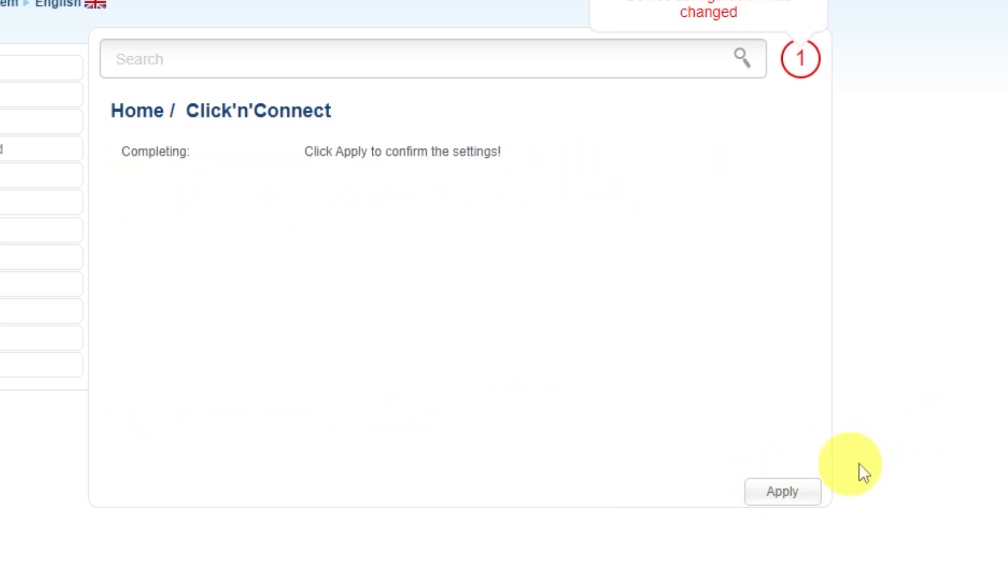
pyautogui.click(782, 490)
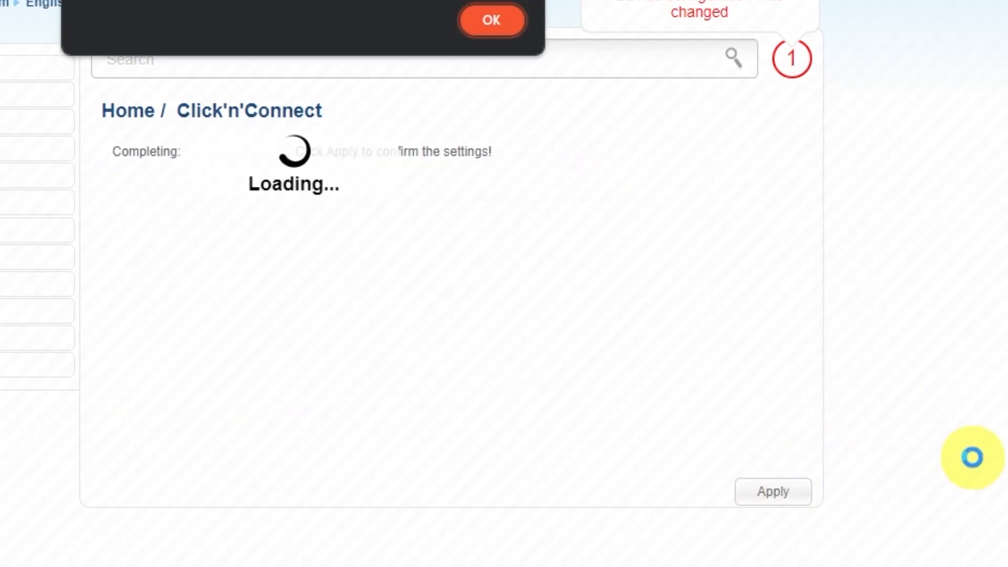
pyautogui.click(531, 100)
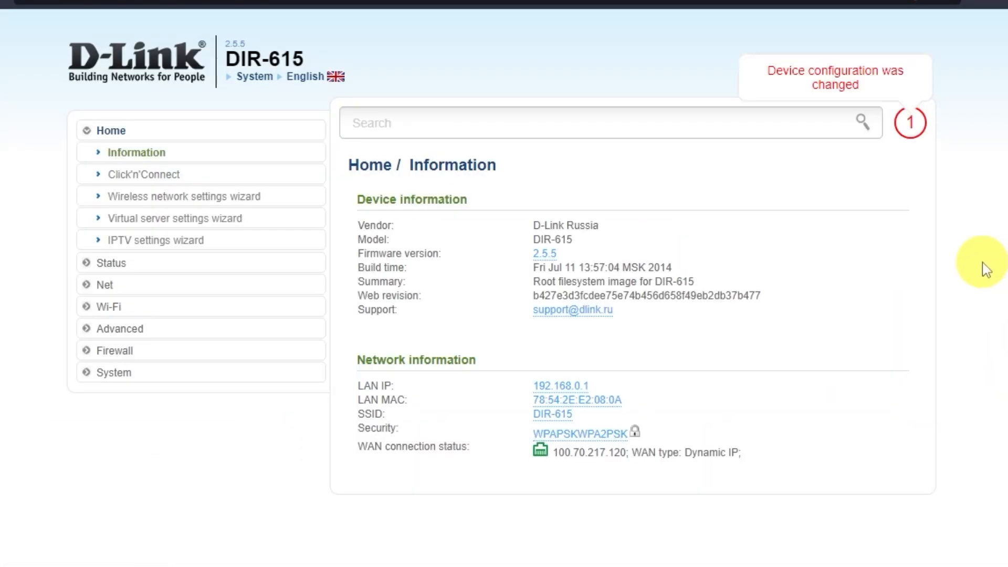
# On the System > Configuration page, save the current settings, then confirm a router reboot.
pyautogui.click(124, 374)
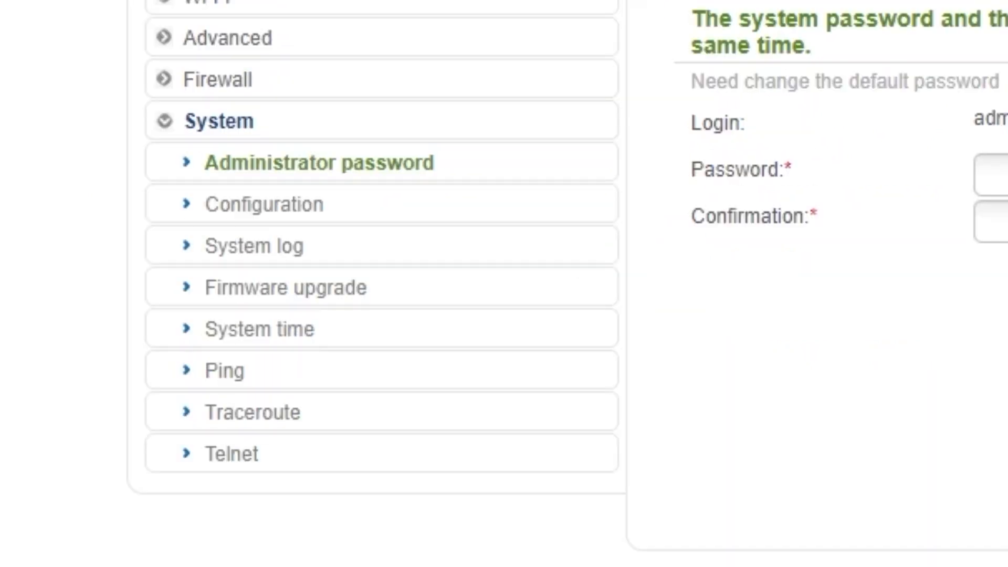
pyautogui.click(269, 209)
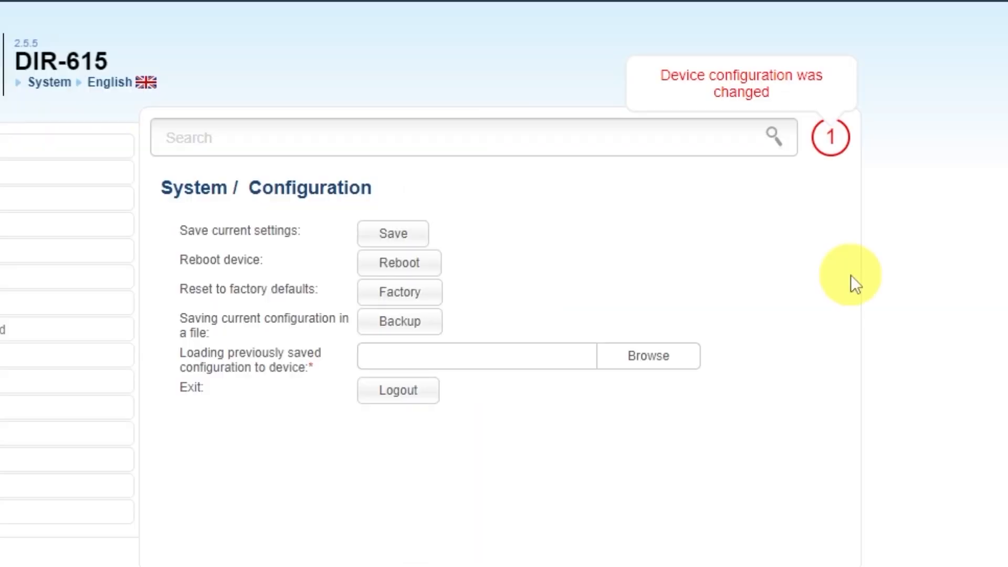
pyautogui.click(391, 233)
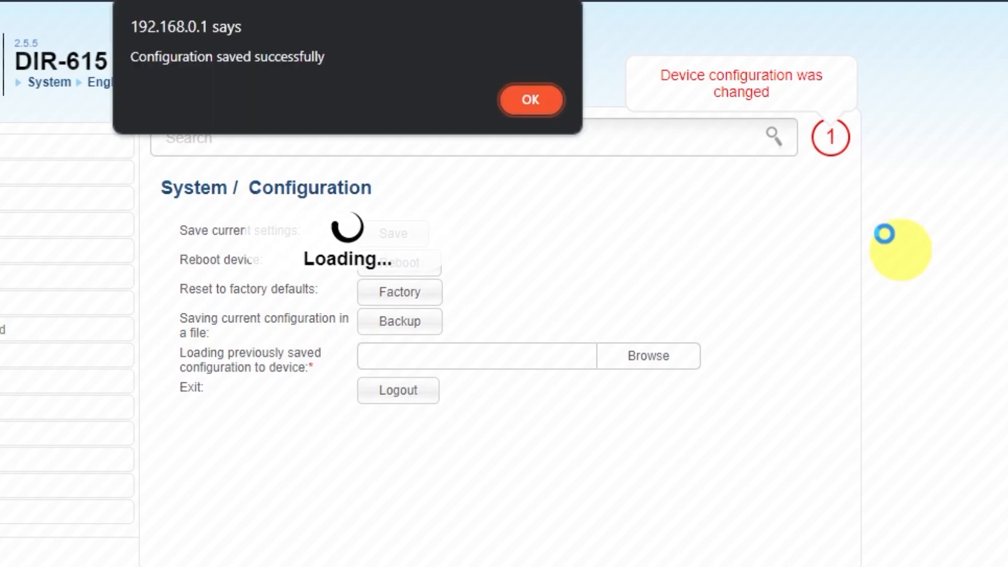
pyautogui.click(527, 100)
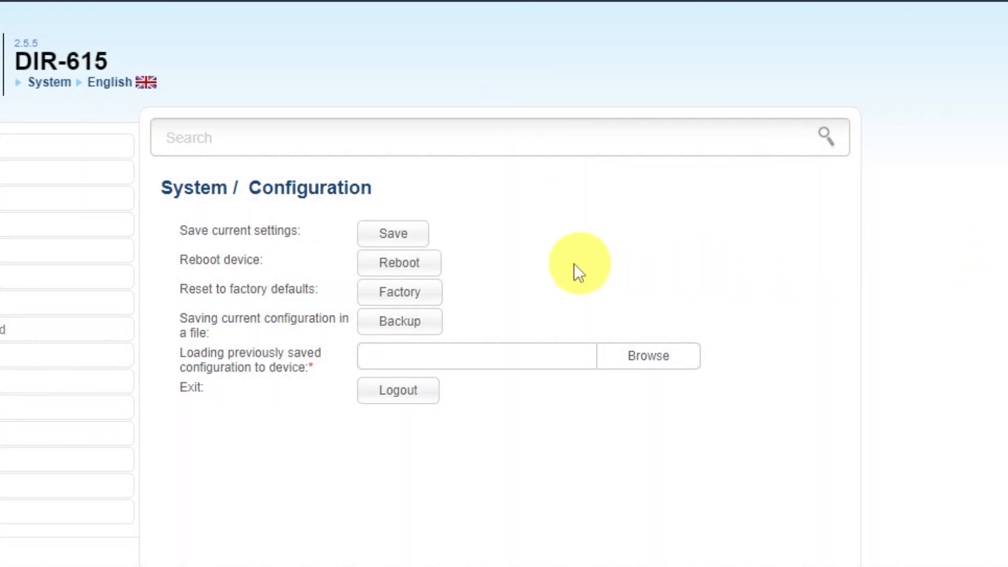
pyautogui.click(426, 267)
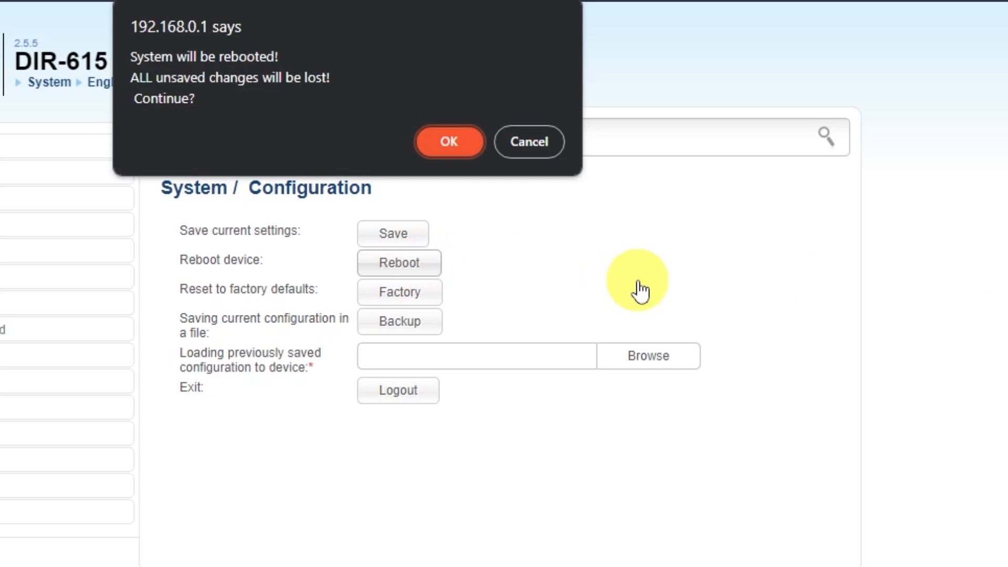
pyautogui.click(449, 149)
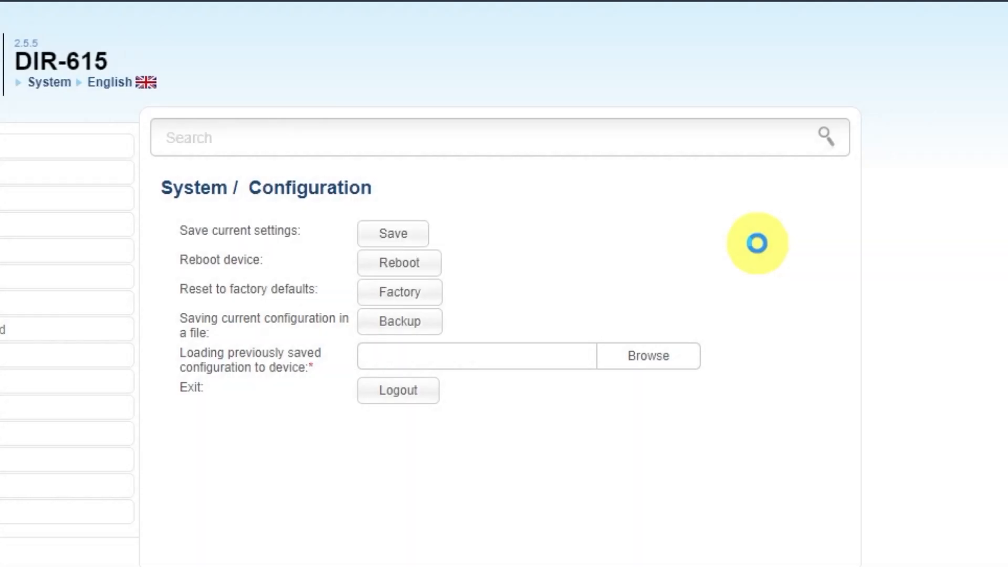
# Open a new Edge tab and search for 'dfdfdfdf'.
pyautogui.press('super+t')
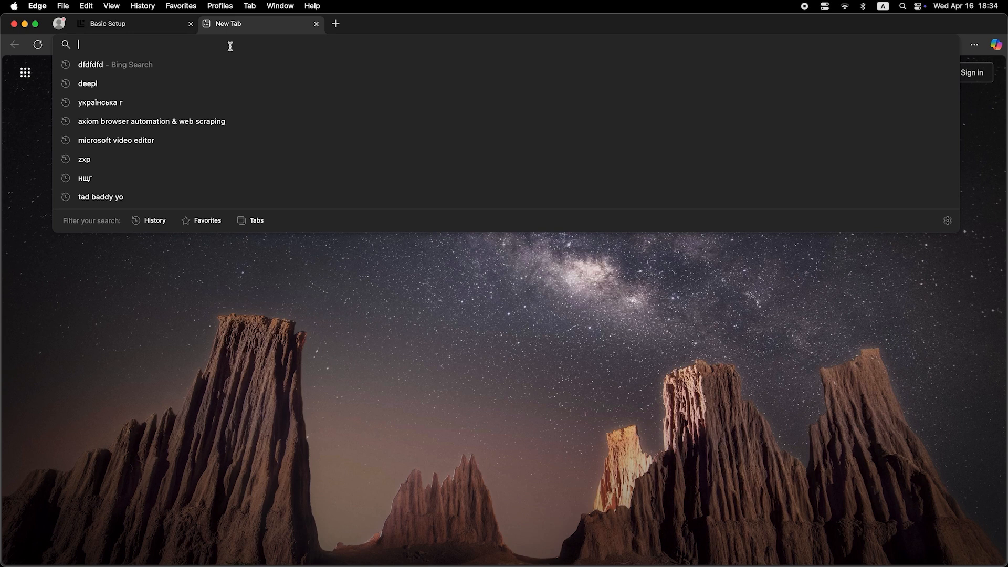
pyautogui.write('dfdfdfdf')
pyautogui.press('Return')
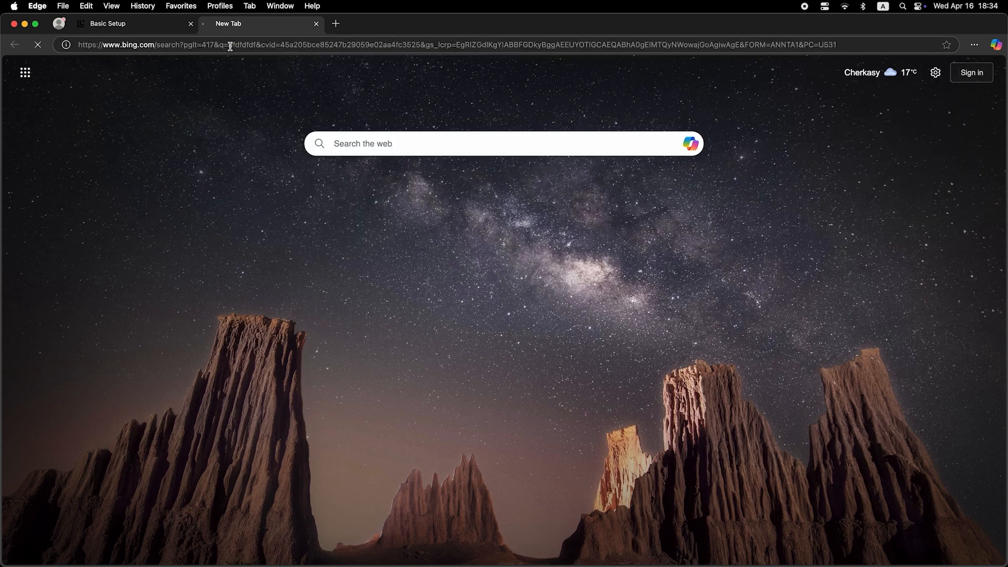